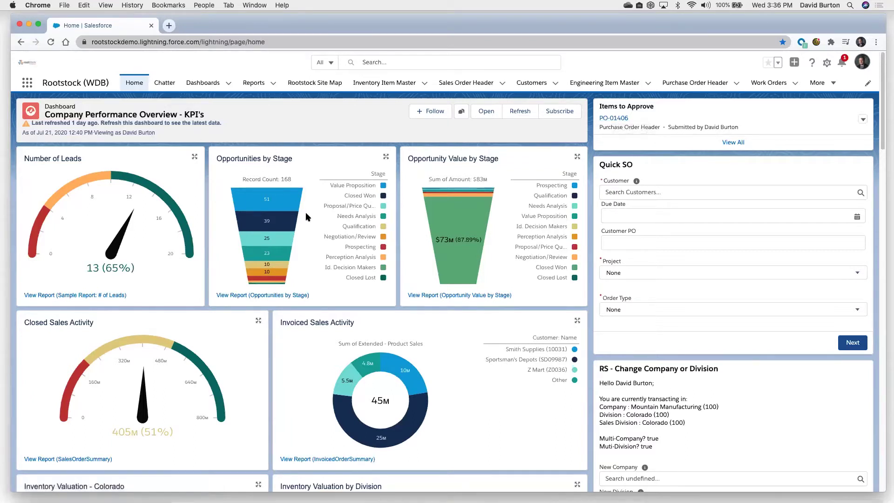
Open purchase order PO-01766 from the home page's Purchase Orders list and review its details.
scroll(349, 250, "down", 4)
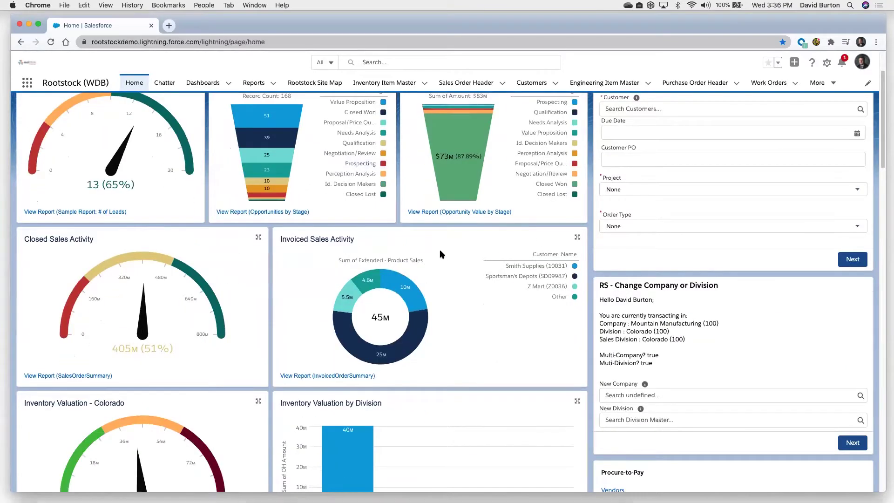
scroll(440, 251, "down", 10)
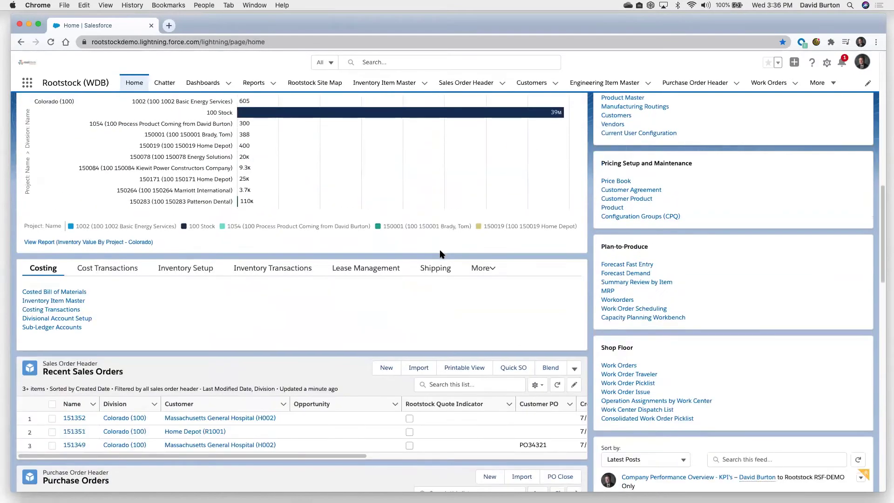
scroll(440, 254, "down", 3)
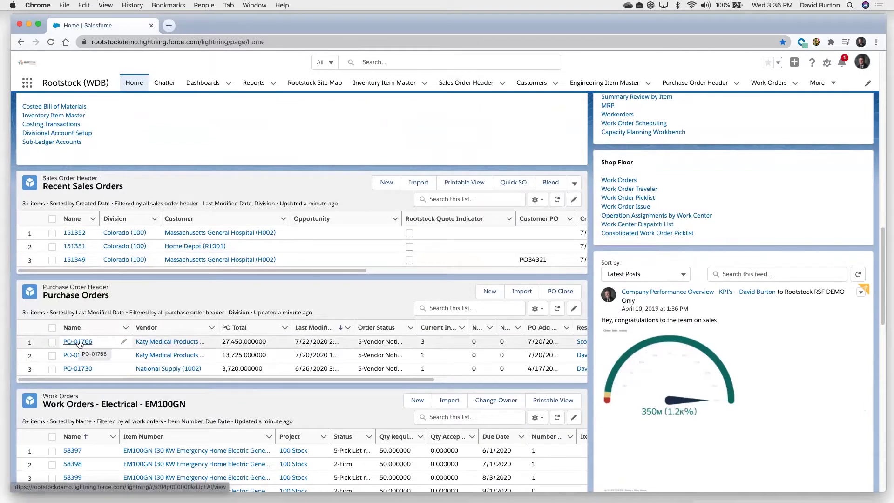
left_click(78, 342)
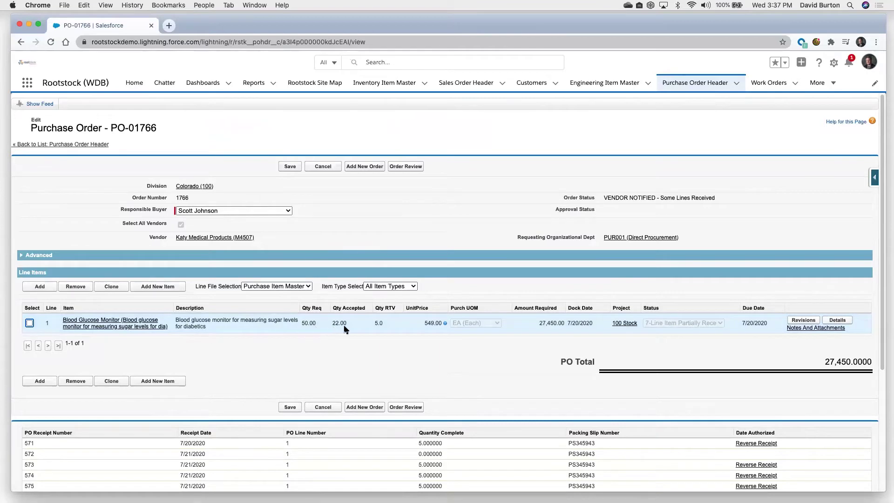
scroll(345, 329, "down", 5)
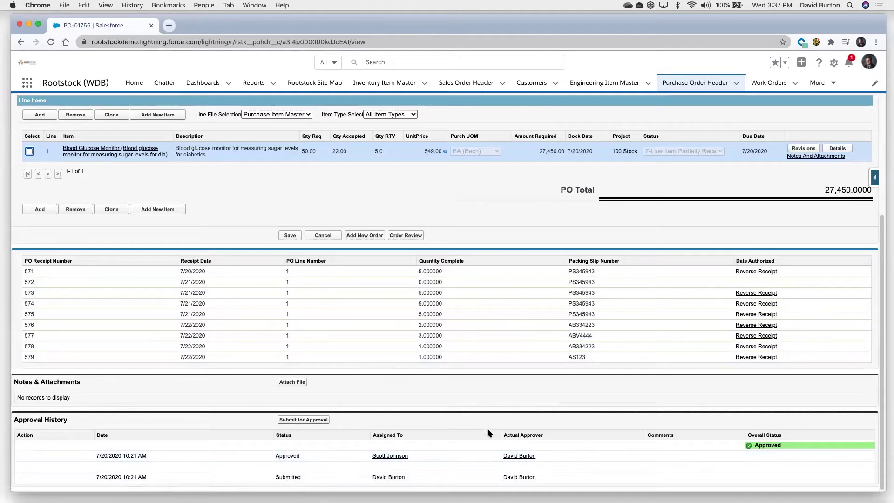
scroll(489, 433, "up", 3)
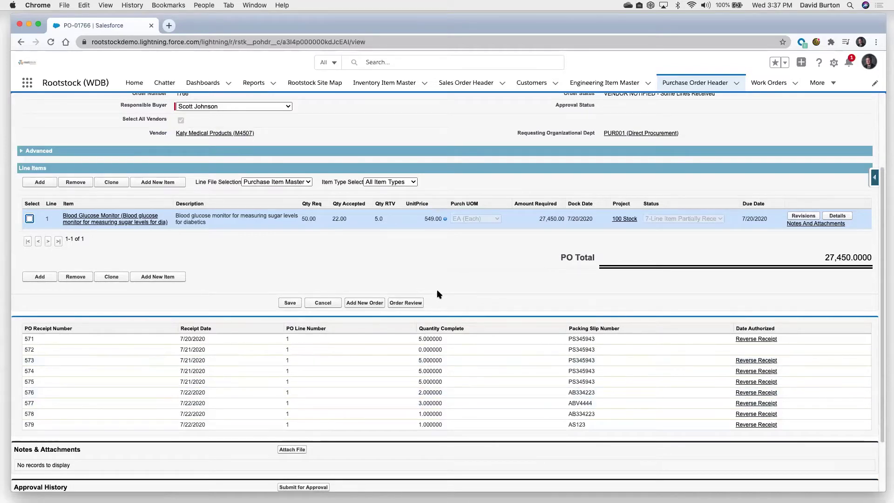
scroll(437, 289, "up", 5)
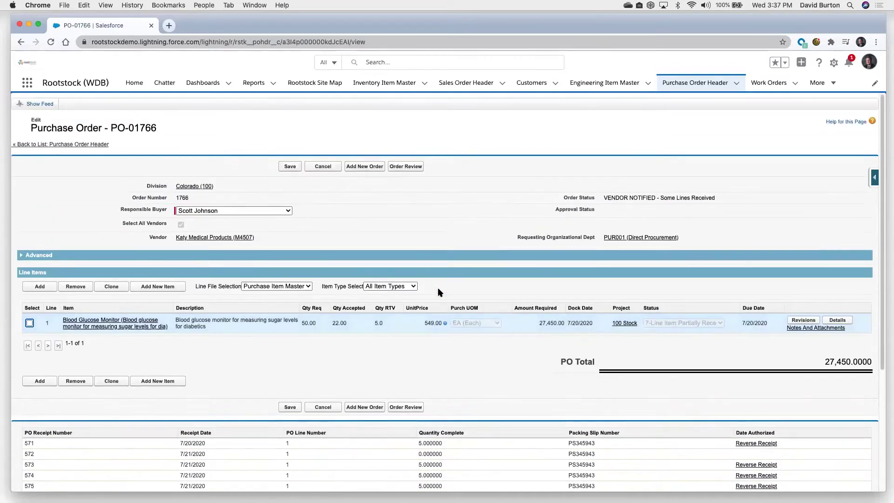
Print purchase order PO-01766 as a PDF and close the printout preview.
left_click(409, 168)
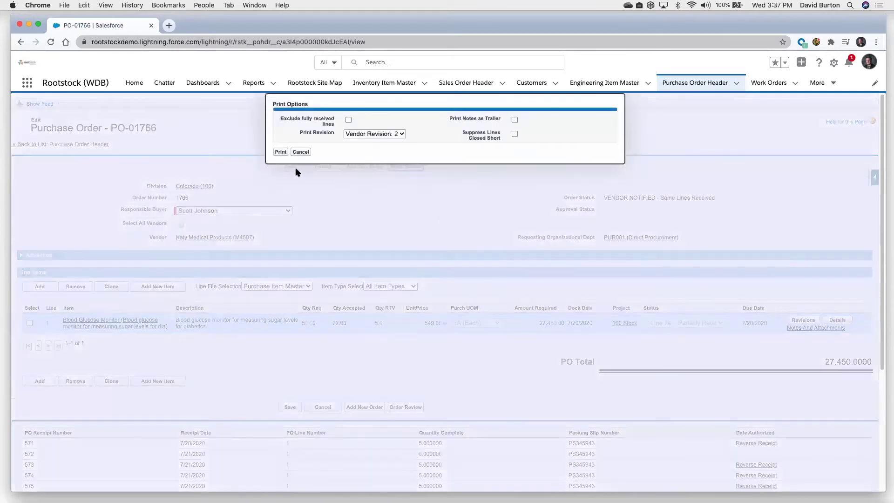
left_click(281, 152)
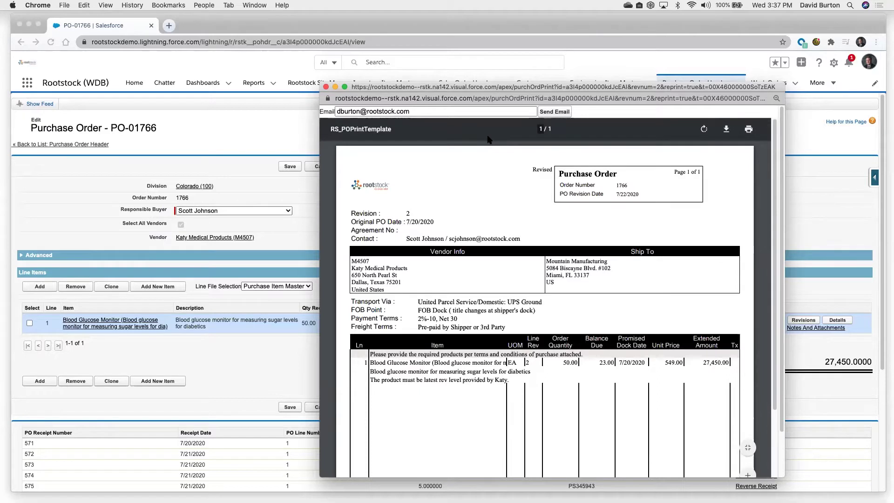
left_click(326, 88)
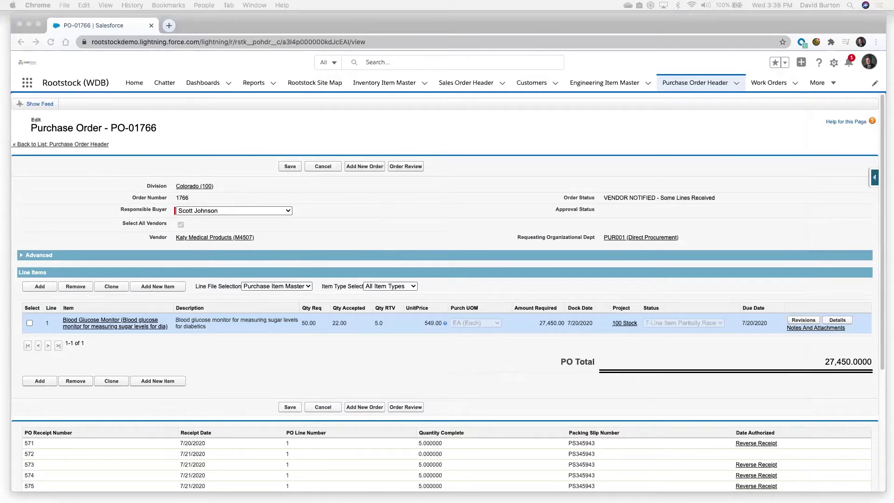
Move the mobile app window beside the purchase order.
left_click_drag(554, 10, 622, 49)
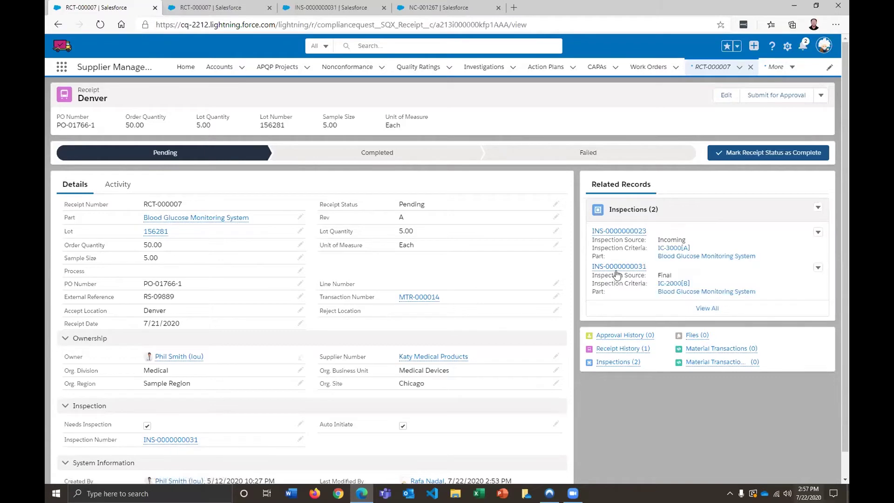
left_click(614, 268)
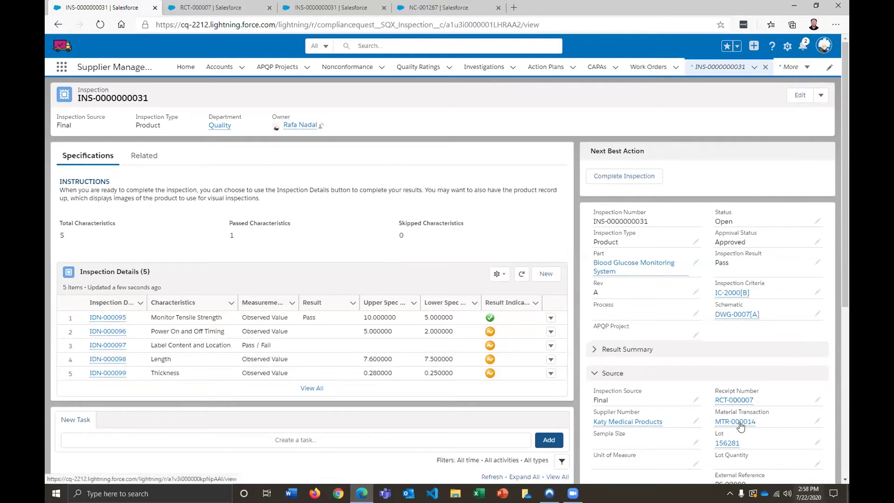
mouse_move(760, 427)
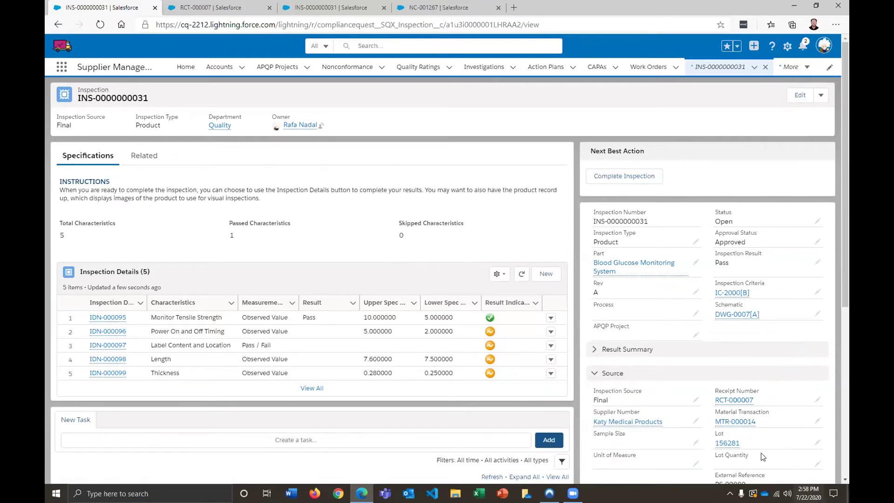
Open material transaction MTR-000014 from the inspection's Source section.
left_click(750, 422)
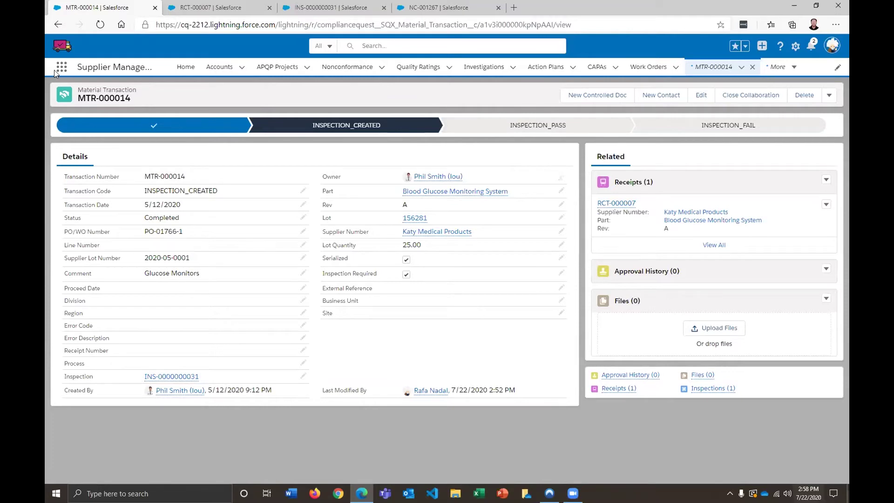
left_click(58, 25)
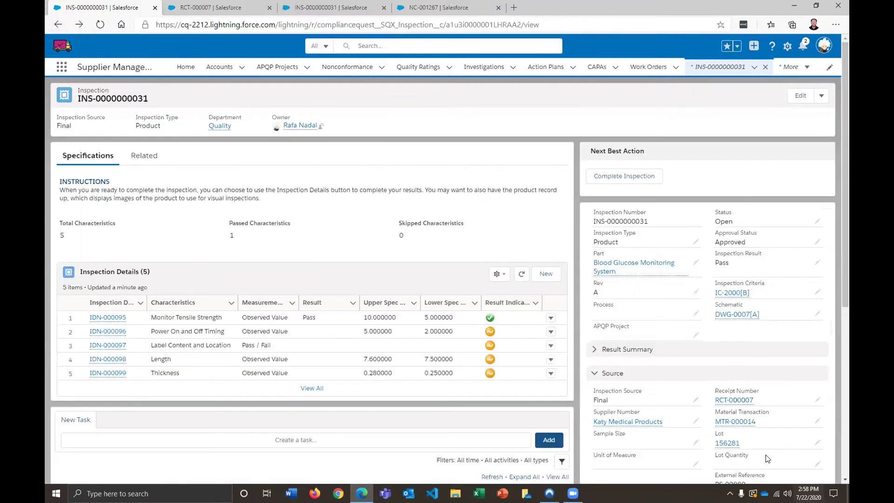
left_click(734, 445)
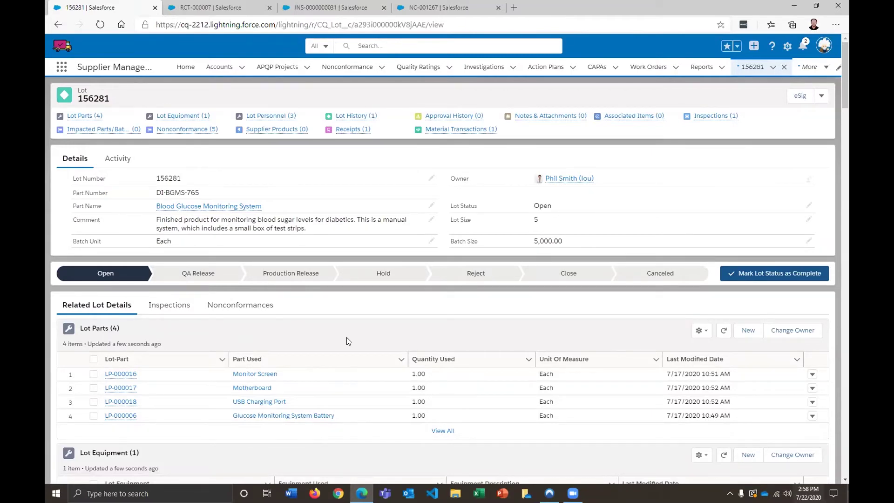
left_click(58, 25)
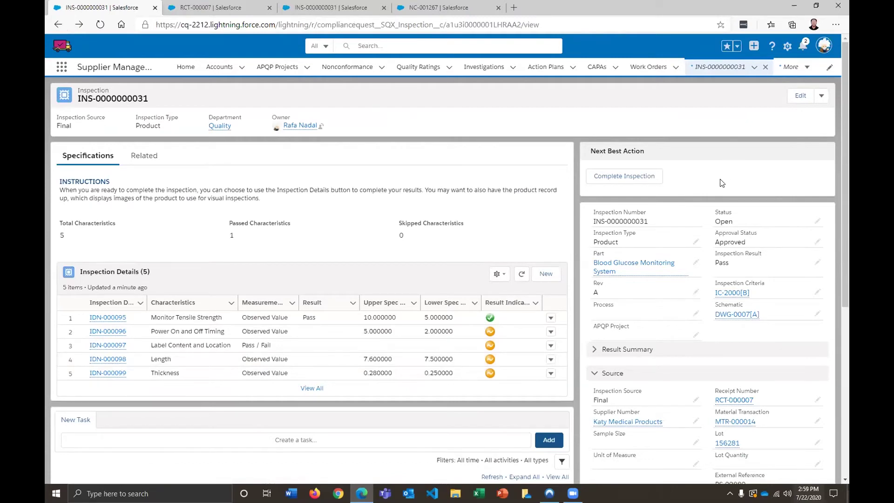
left_click(643, 181)
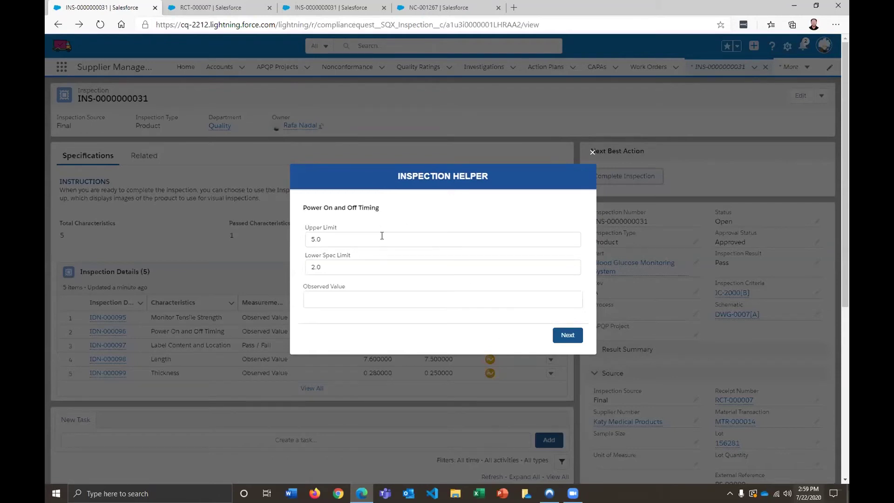
Record Power On and Off Timing as 3 and mark Label Content and Location as Pass.
left_click(379, 294)
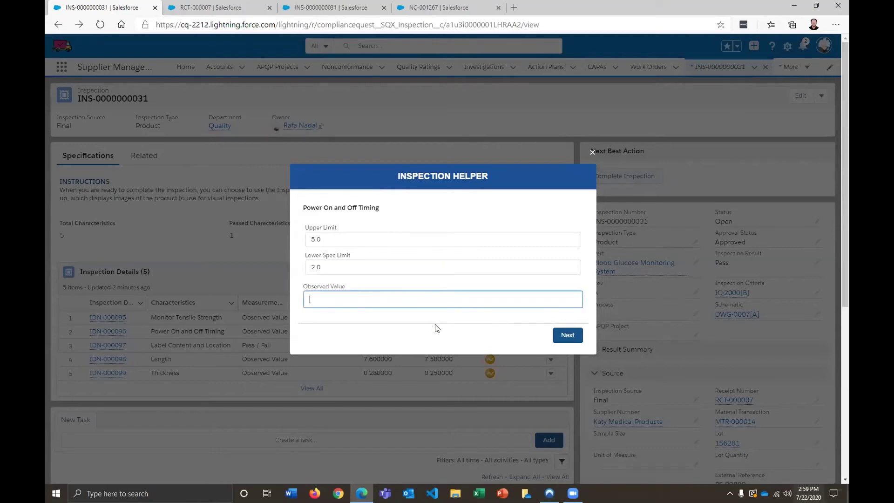
type("3")
left_click(567, 336)
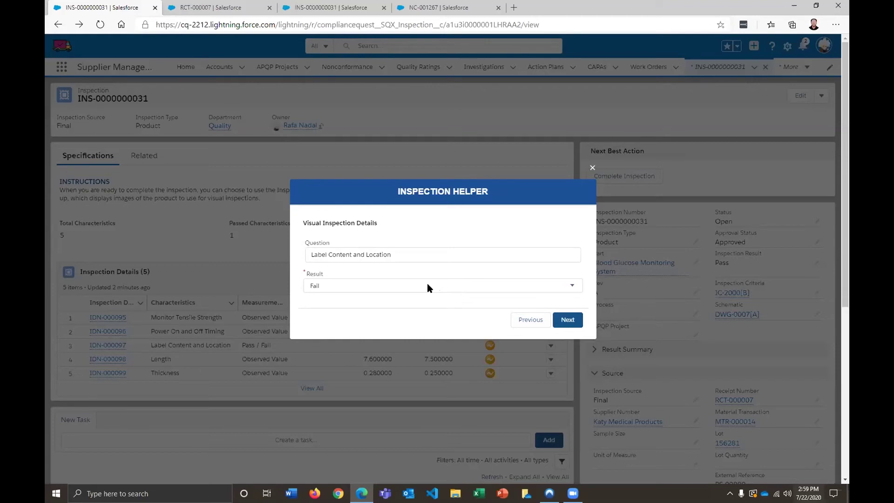
left_click(428, 285)
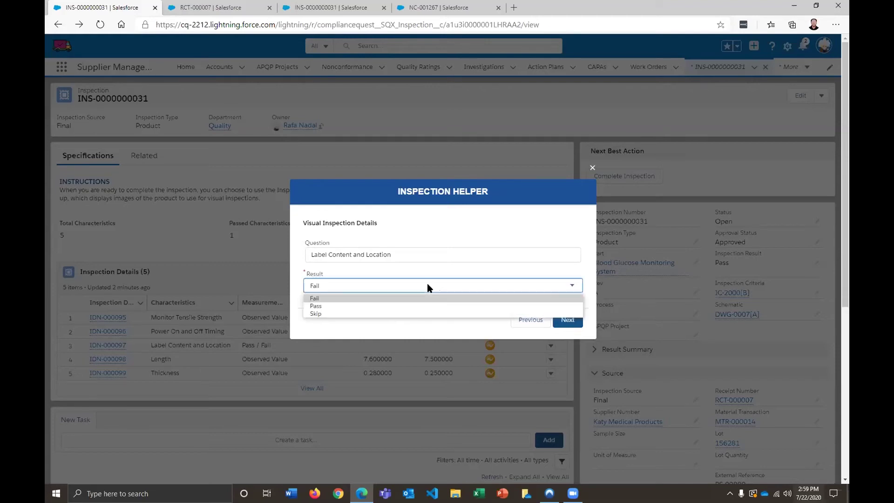
left_click(430, 308)
left_click(568, 319)
Enter observed length 7.5 and thickness .26, then refresh Inspection Details.
left_click(373, 300)
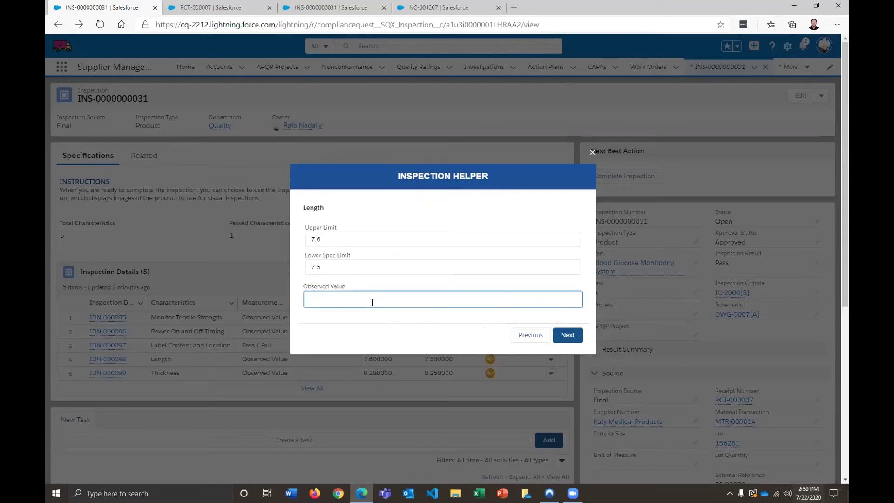
type("7.5")
left_click(579, 334)
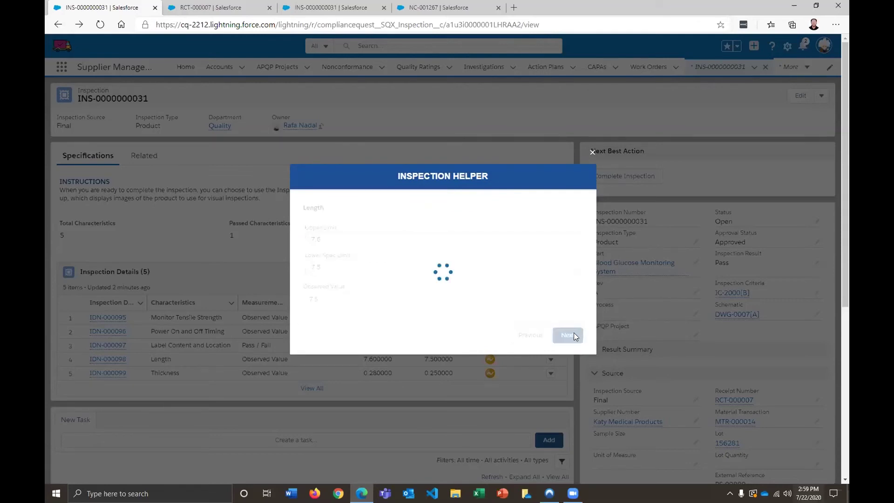
left_click(390, 300)
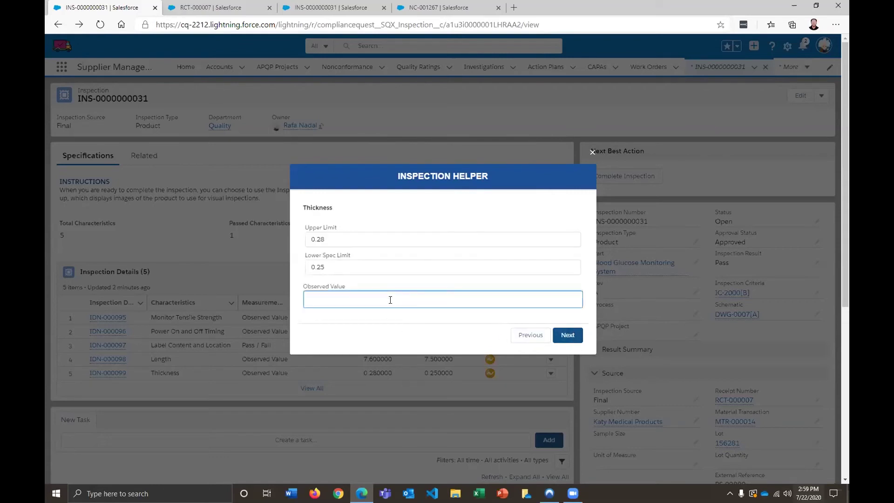
type(".26")
left_click(568, 334)
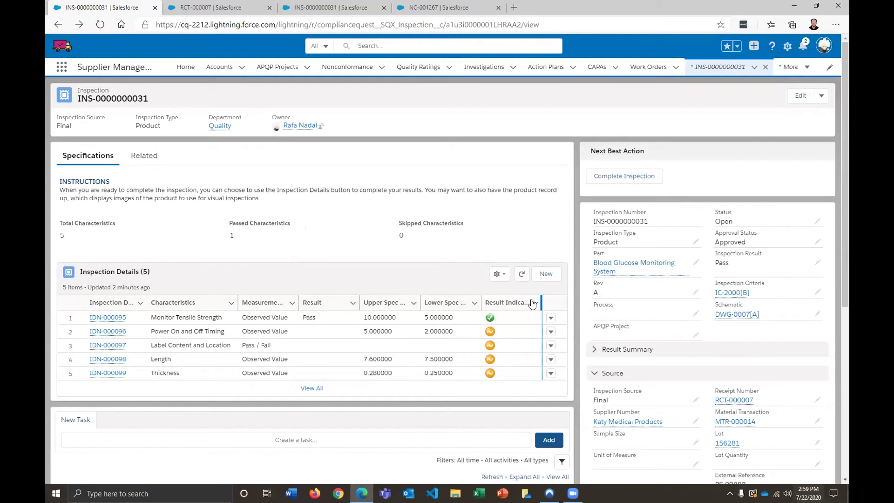
left_click(522, 275)
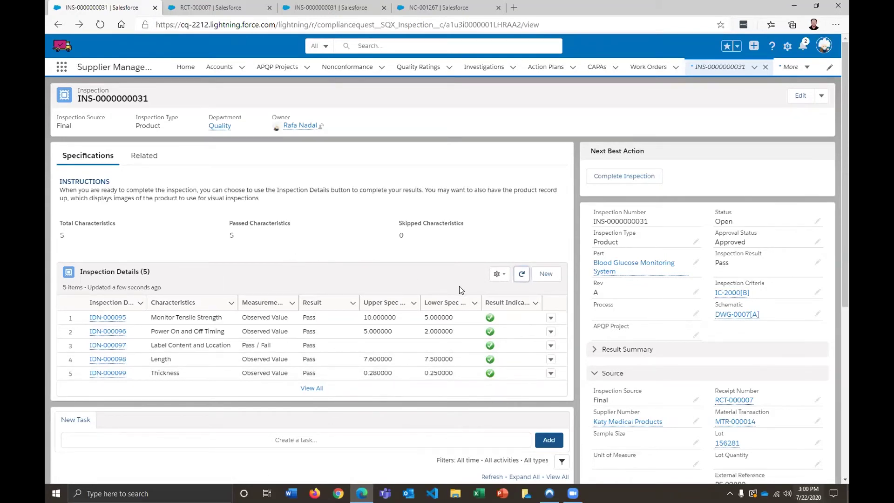
left_click(823, 97)
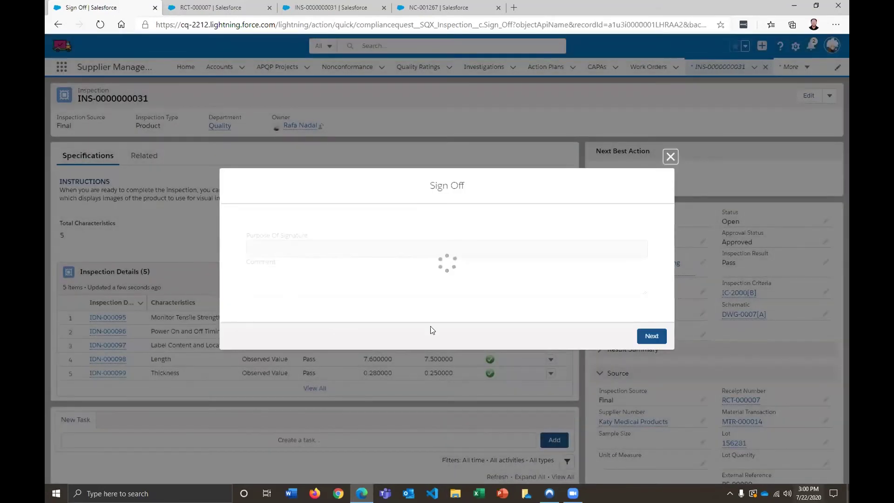
left_click(371, 263)
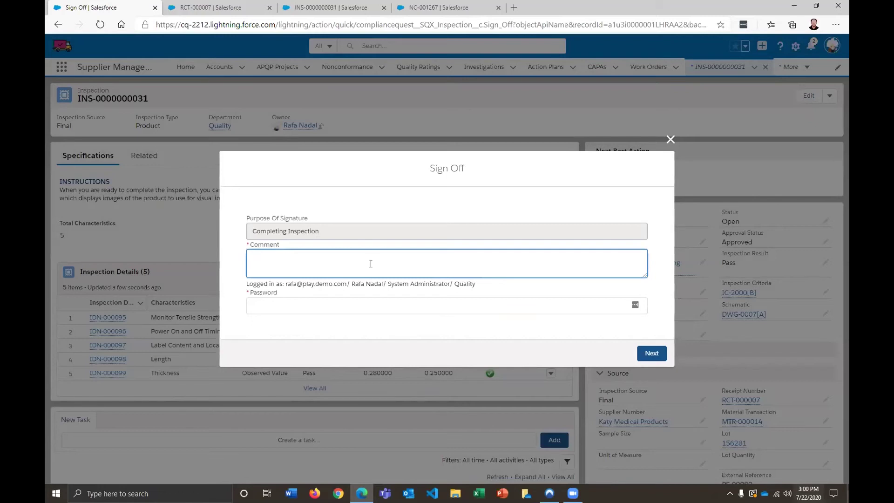
type("Completed Inspection")
key("Tab")
type("••")
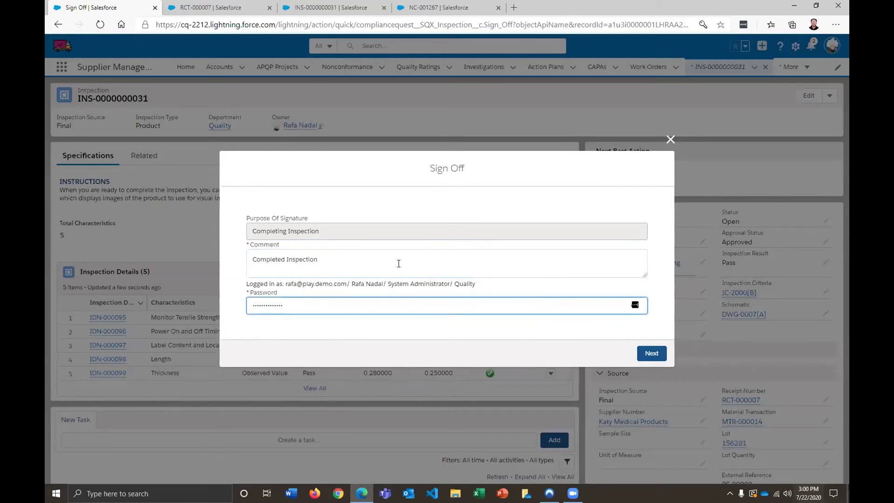
left_click(655, 357)
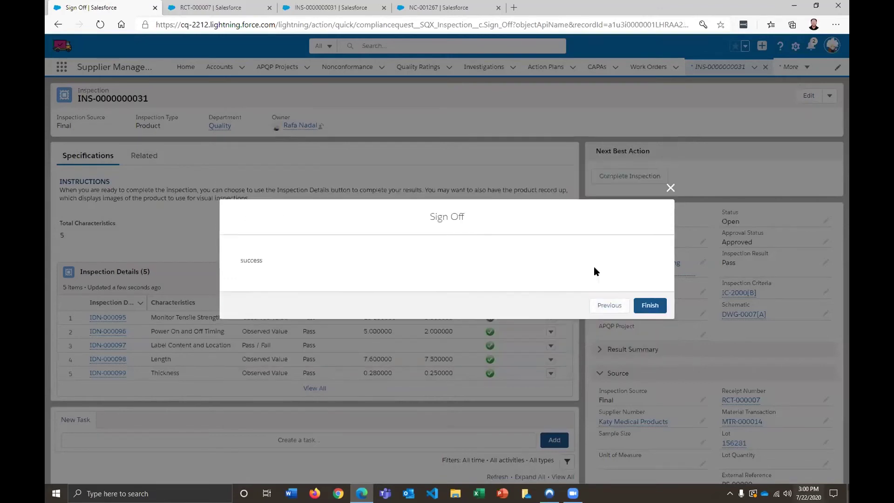
left_click(671, 189)
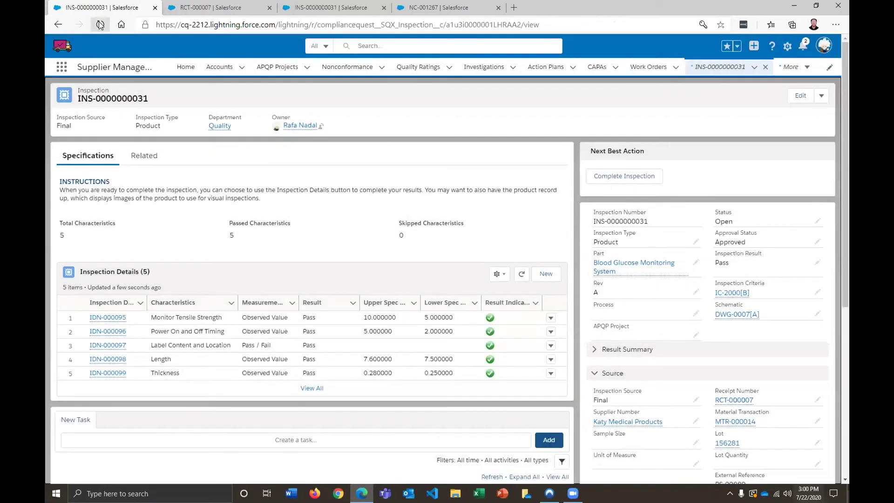
left_click(100, 24)
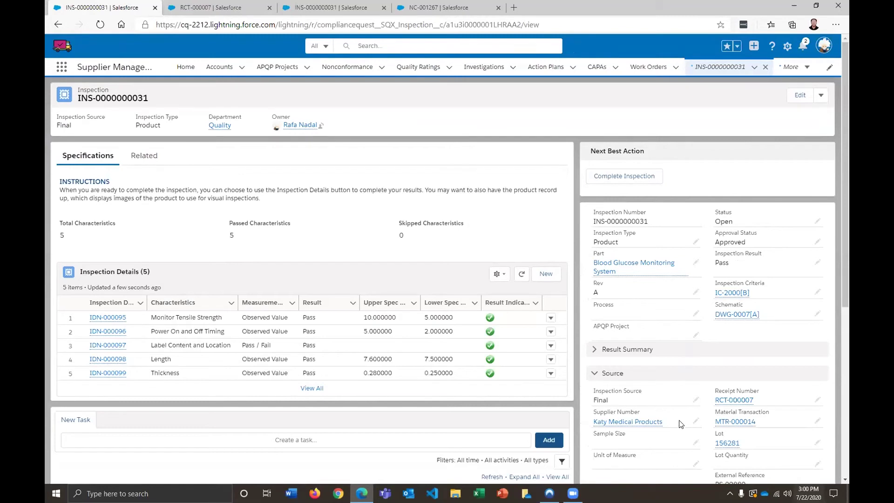
left_click(749, 422)
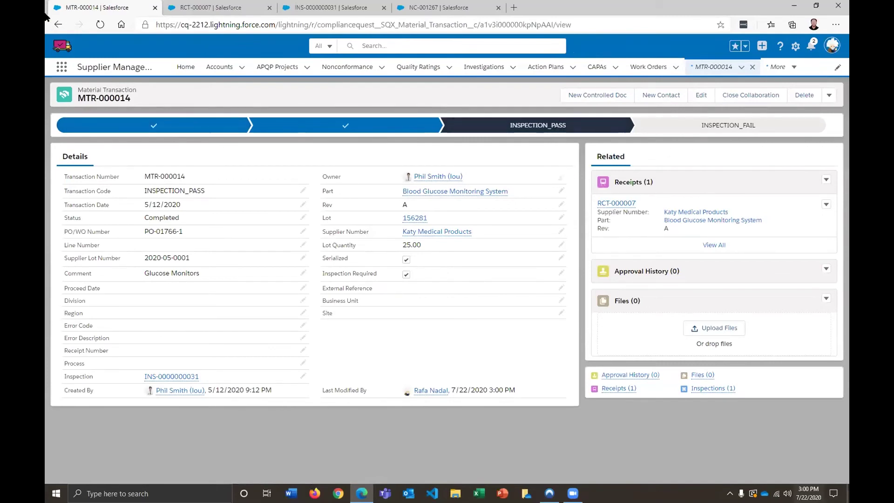
left_click(58, 24)
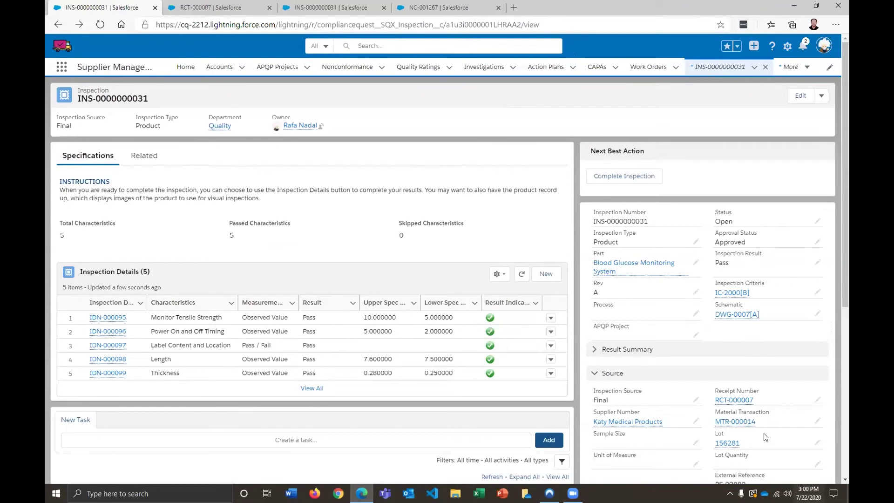
Open lot 156281 from the inspection's Source section.
left_click(731, 443)
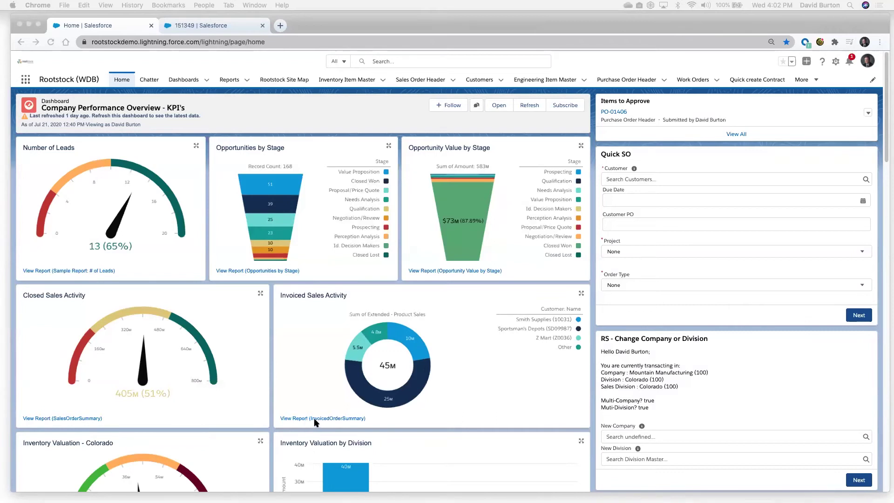
Scroll down the home page to the Recent Sales Orders list of three Colorado (100) orders.
scroll(293, 418, "down", 1)
scroll(294, 418, "down", 10)
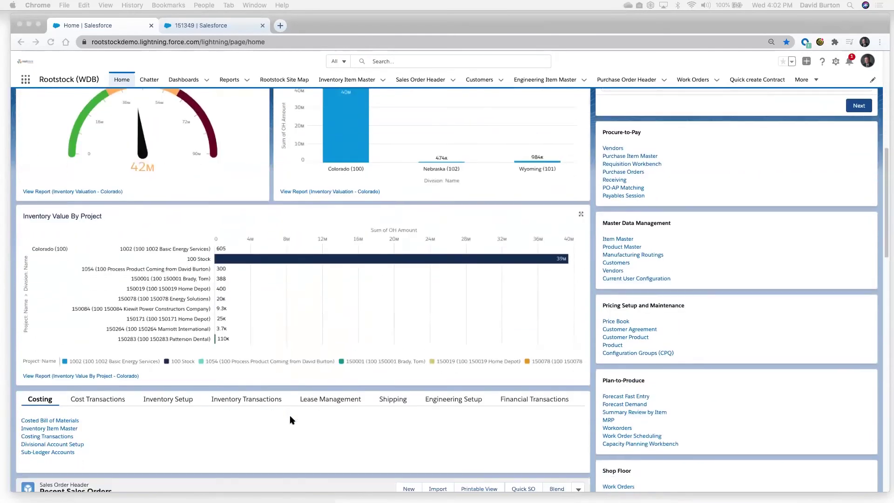
scroll(290, 419, "down", 2)
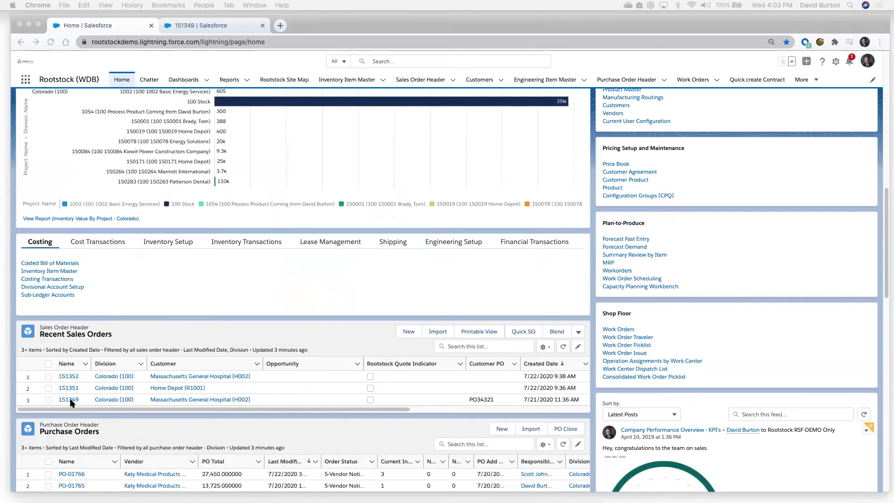
View the sales order totalling 999.00 and its single Blood Glucose Monitor line due Jul 31, 2020.
left_click(204, 28)
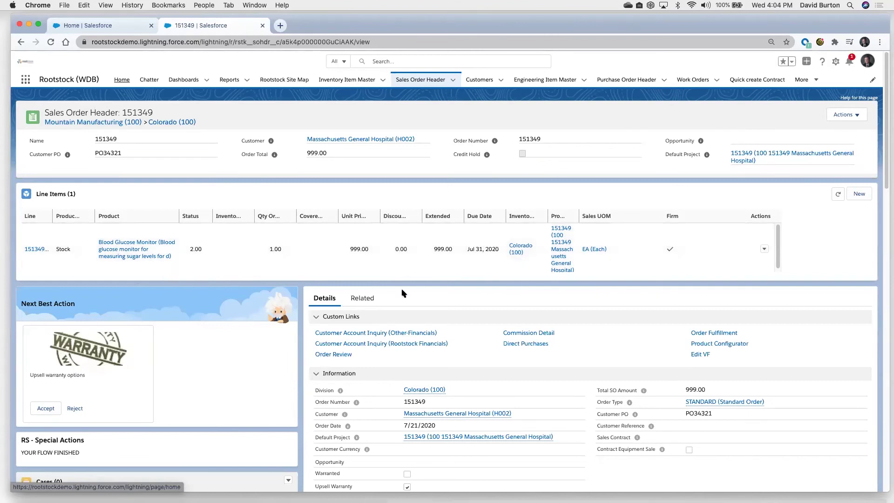
scroll(496, 286, "down", 1)
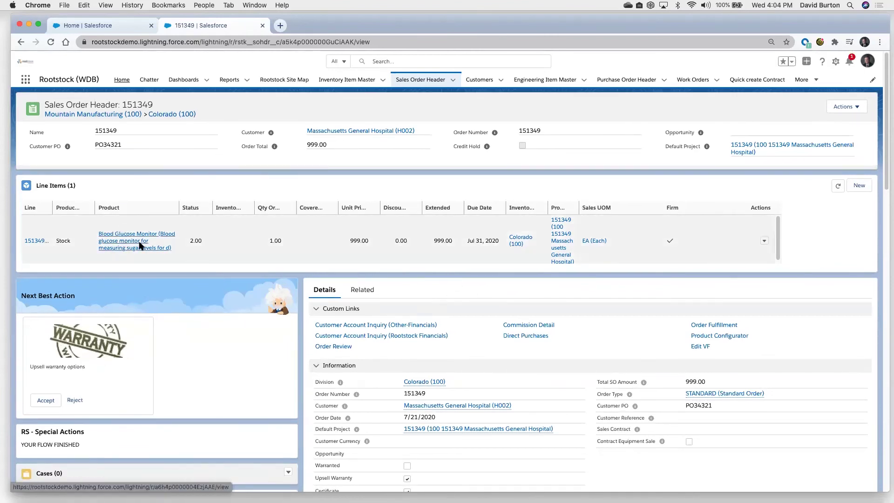
In Order Fulfillment, set the line to pick, pack, ship and invoice with process quantity 1.
left_click(715, 325)
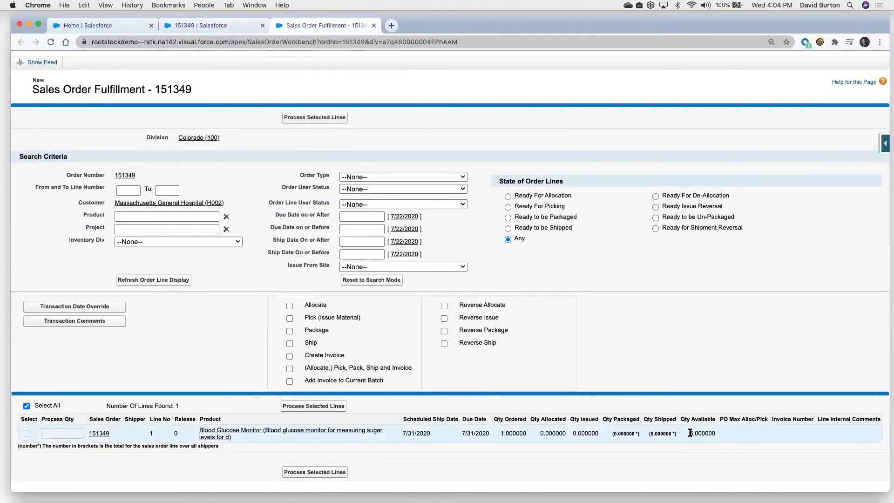
left_click_drag(690, 433, 725, 435)
left_click(289, 369)
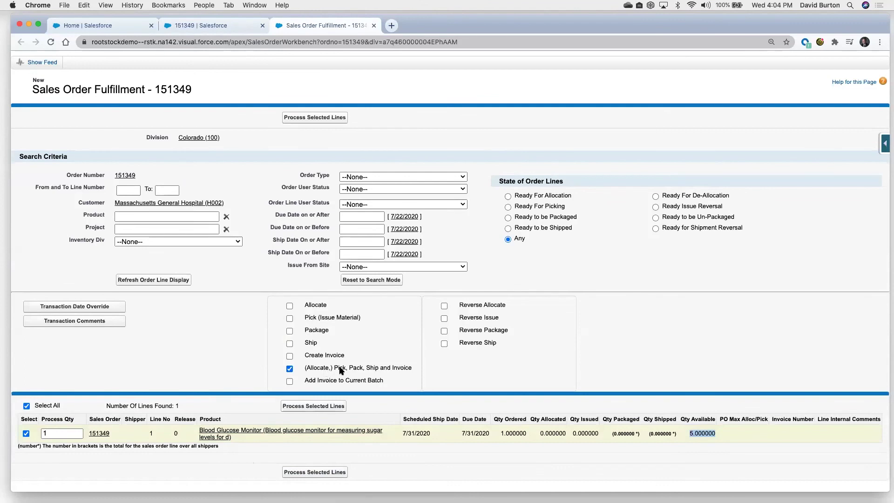
left_click(325, 407)
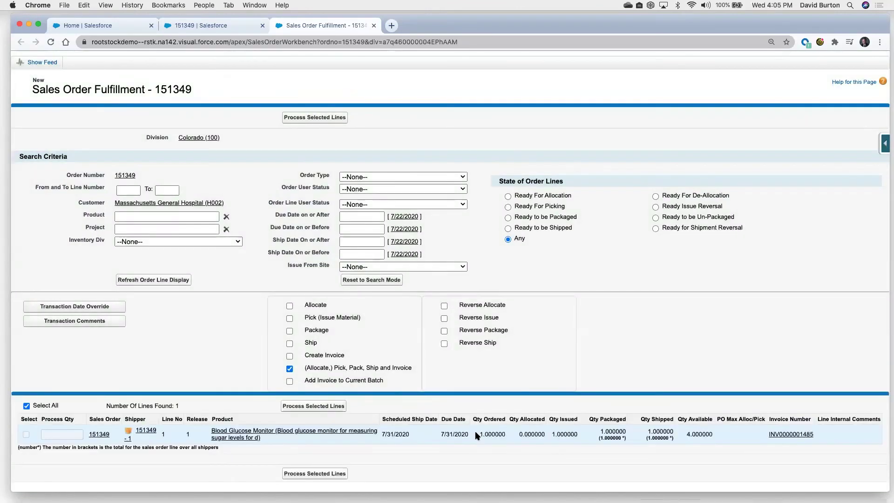
left_click(793, 435)
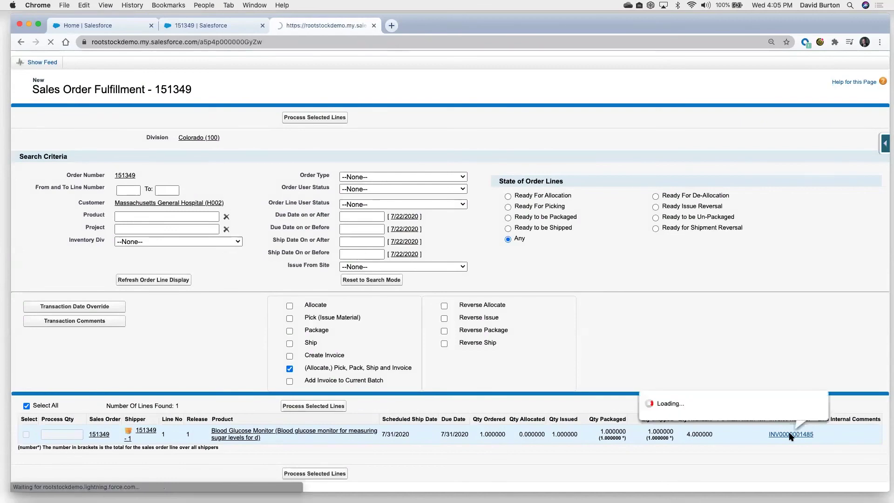
left_click(418, 167)
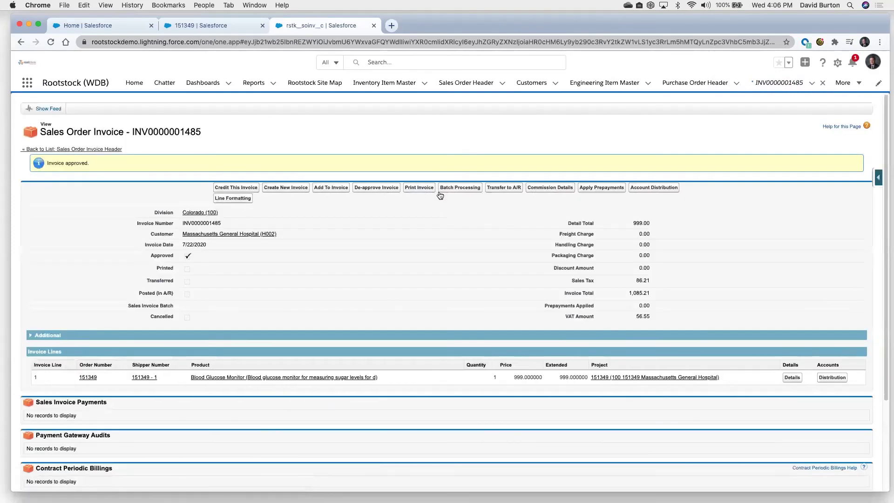
left_click(422, 187)
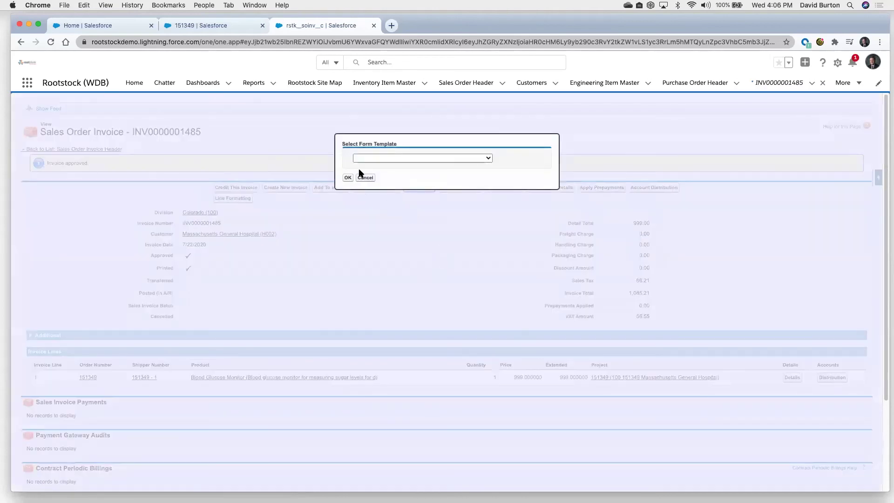
left_click(379, 158)
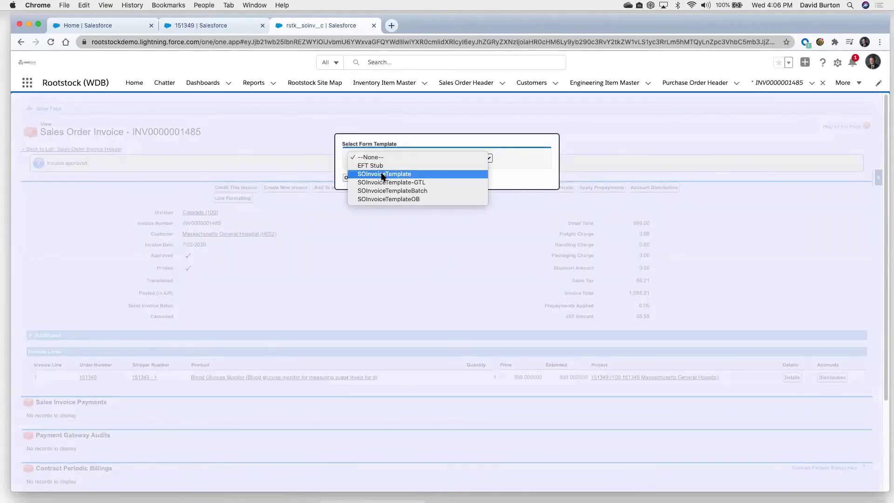
left_click(382, 175)
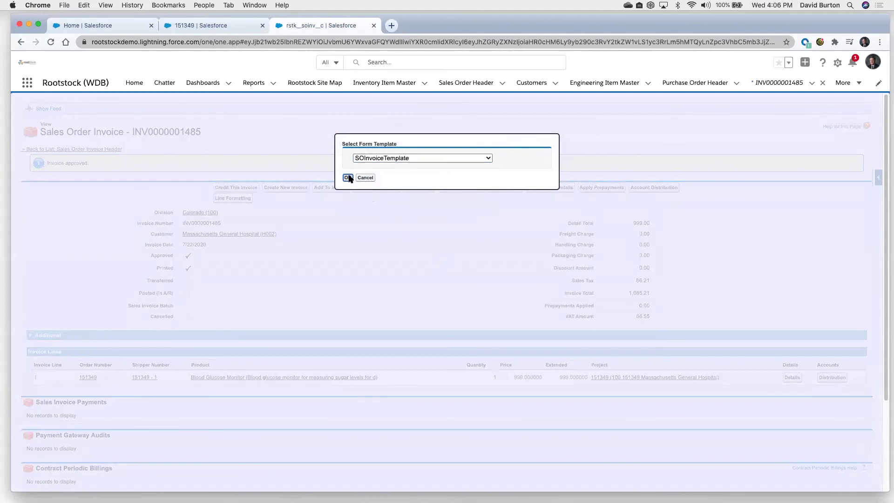
left_click(347, 177)
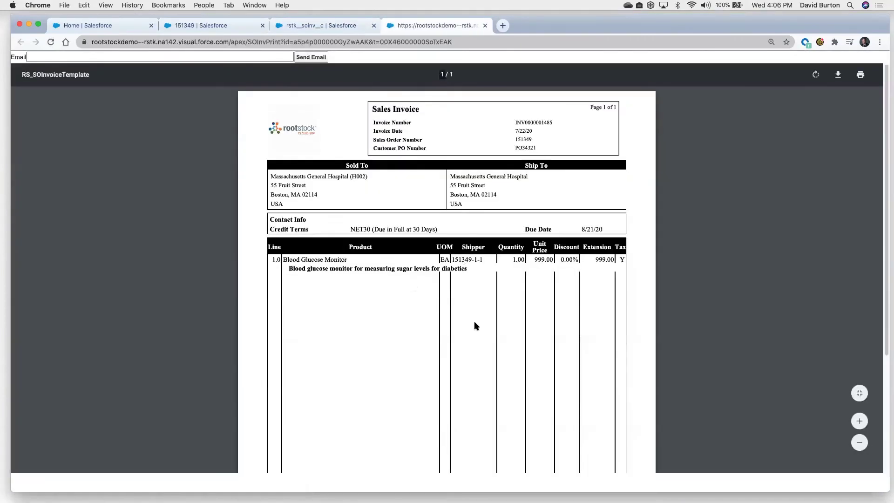
scroll(468, 321, "down", 4)
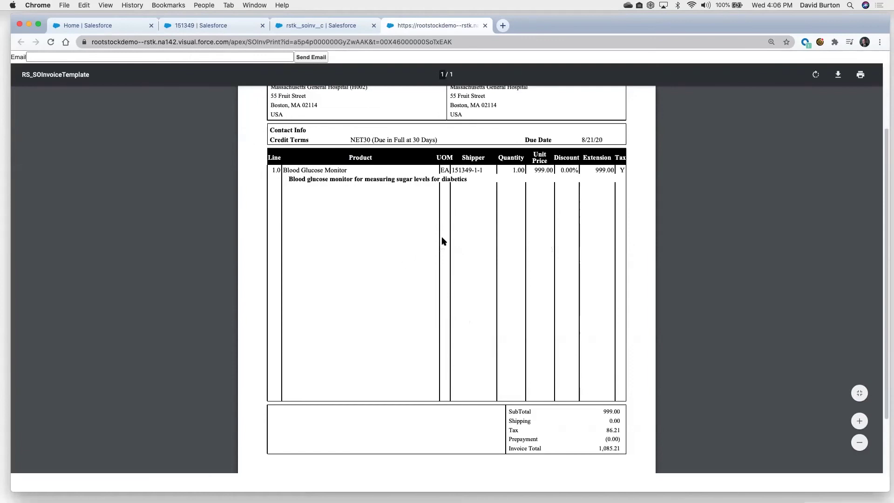
scroll(560, 342, "down", 2)
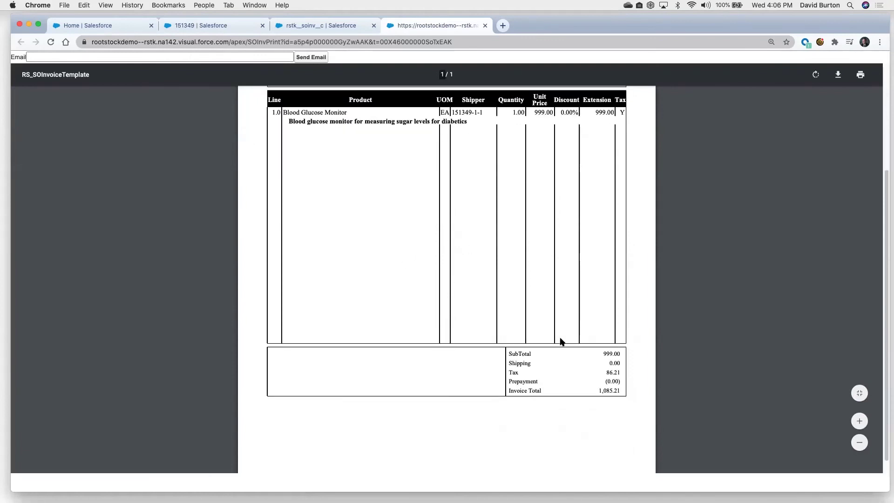
scroll(561, 332, "up", 6)
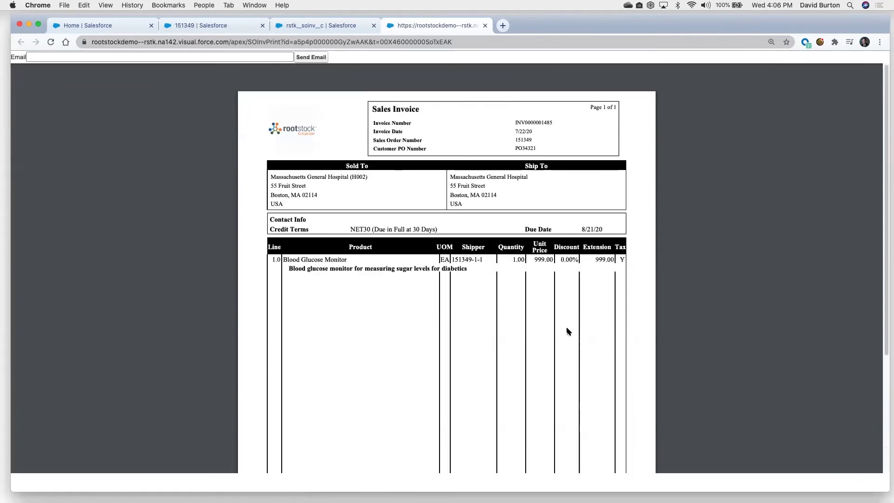